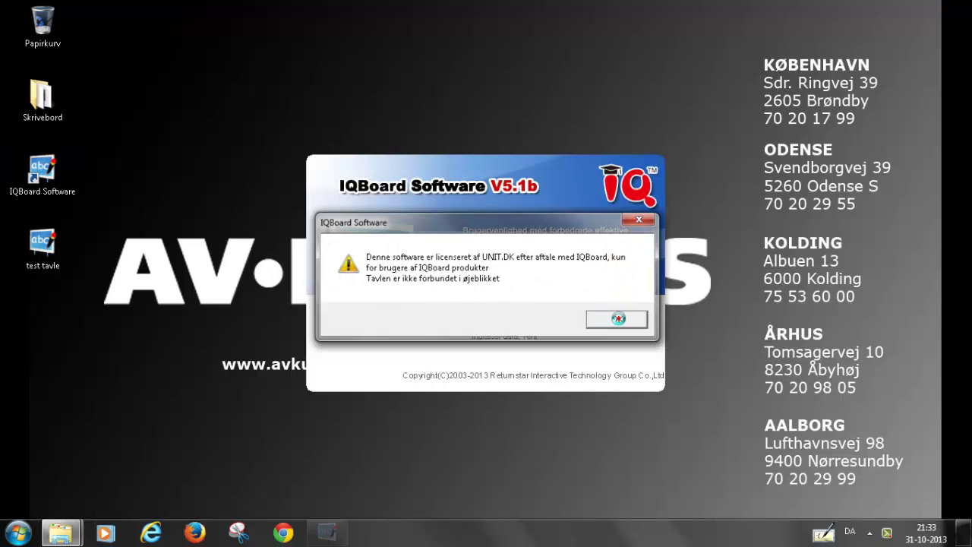
Dismiss the licence notice and insert the image file Frederiksberg slot from the imgaresed folder in the Billeder library.
{"action": "left_click", "coordinate": [617, 318]}
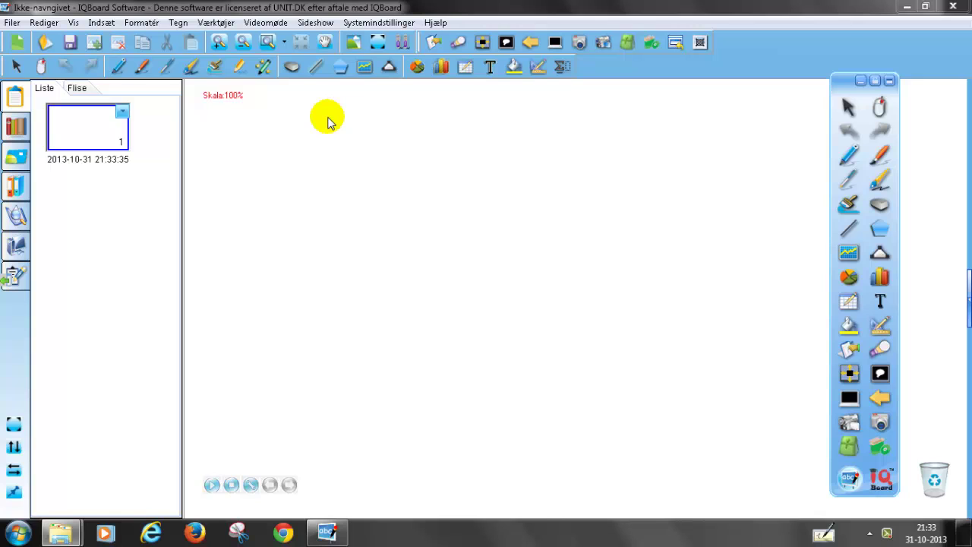
{"action": "left_click", "coordinate": [100, 23]}
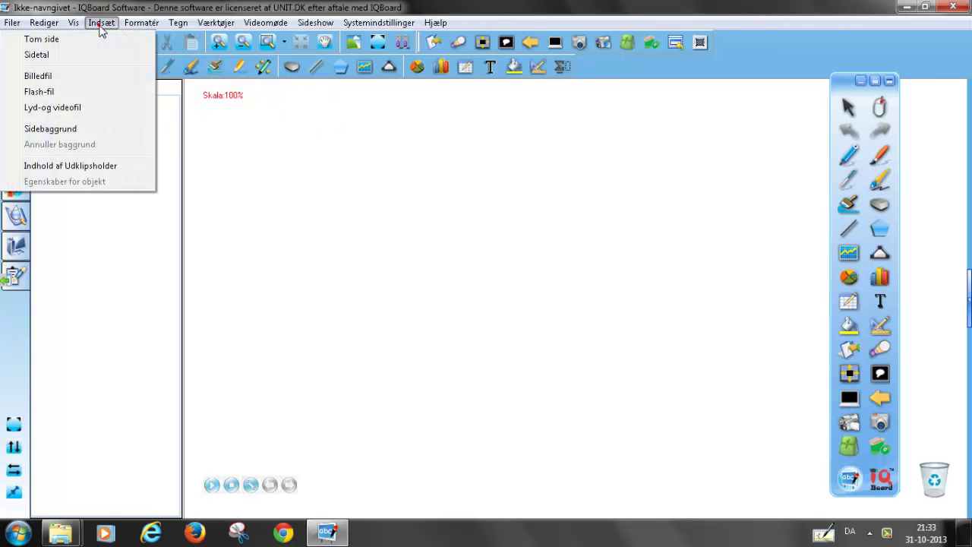
{"action": "left_click", "coordinate": [85, 78]}
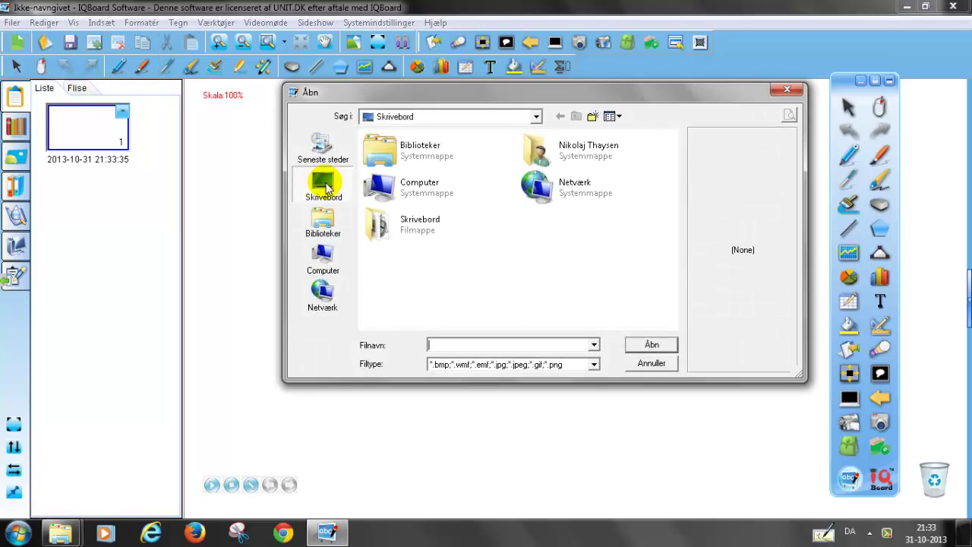
{"action": "left_click", "coordinate": [322, 221]}
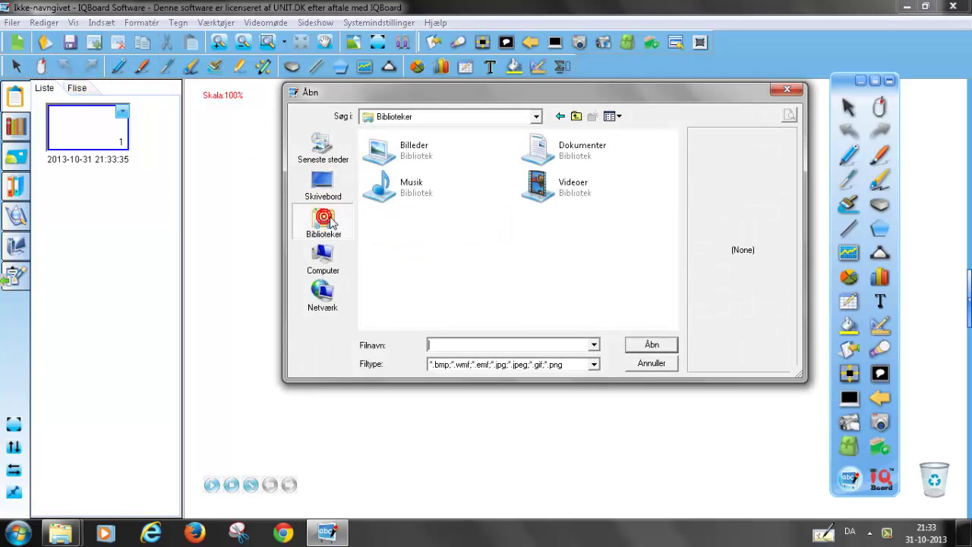
{"action": "double_click", "coordinate": [409, 163]}
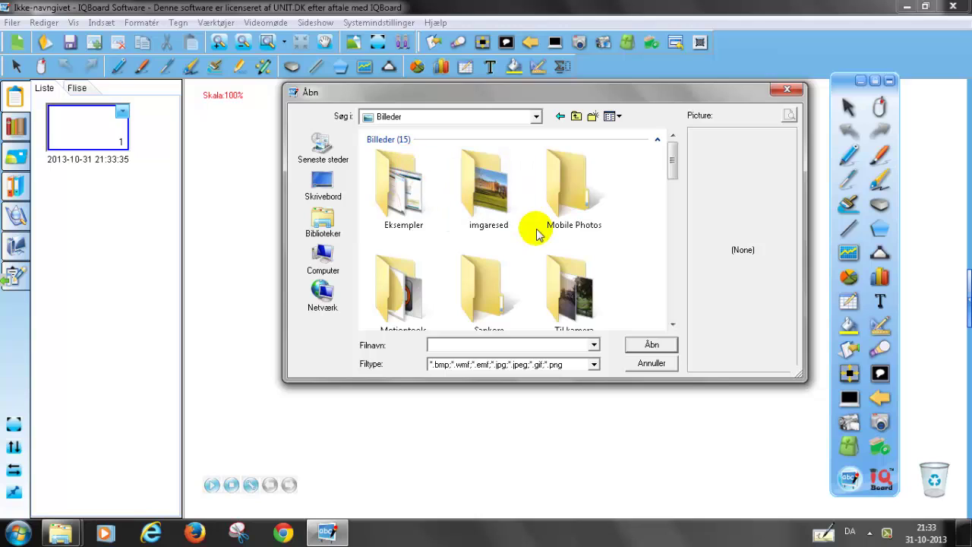
{"action": "double_click", "coordinate": [488, 186]}
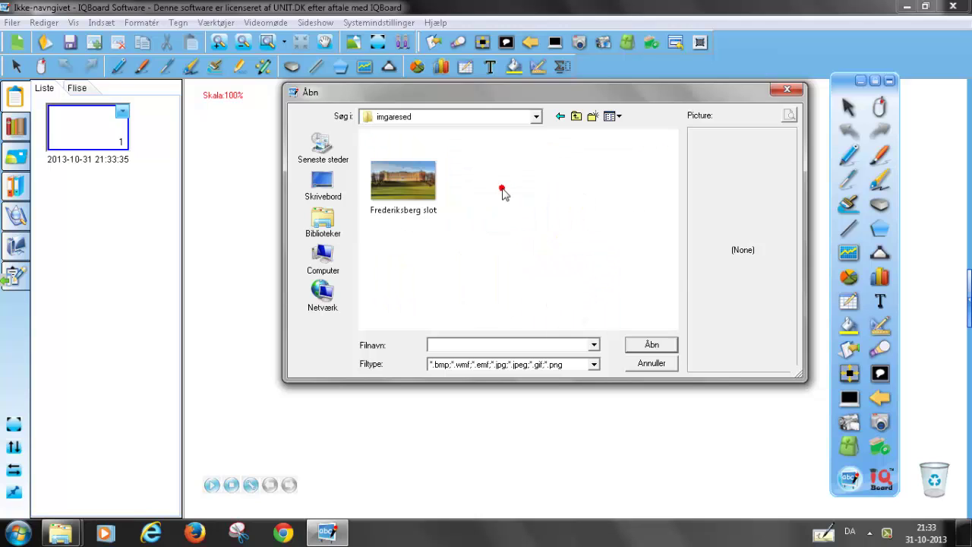
{"action": "left_click", "coordinate": [406, 183]}
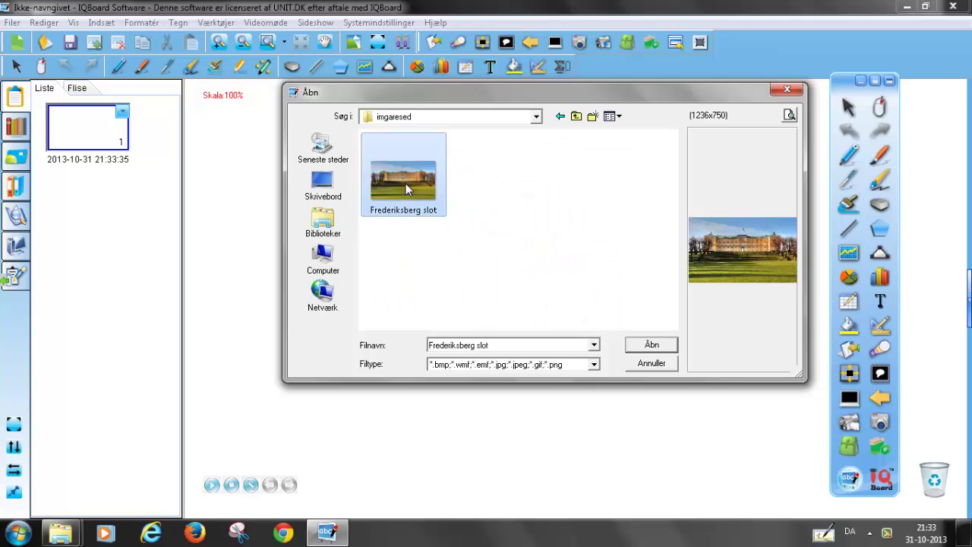
{"action": "left_click", "coordinate": [652, 346]}
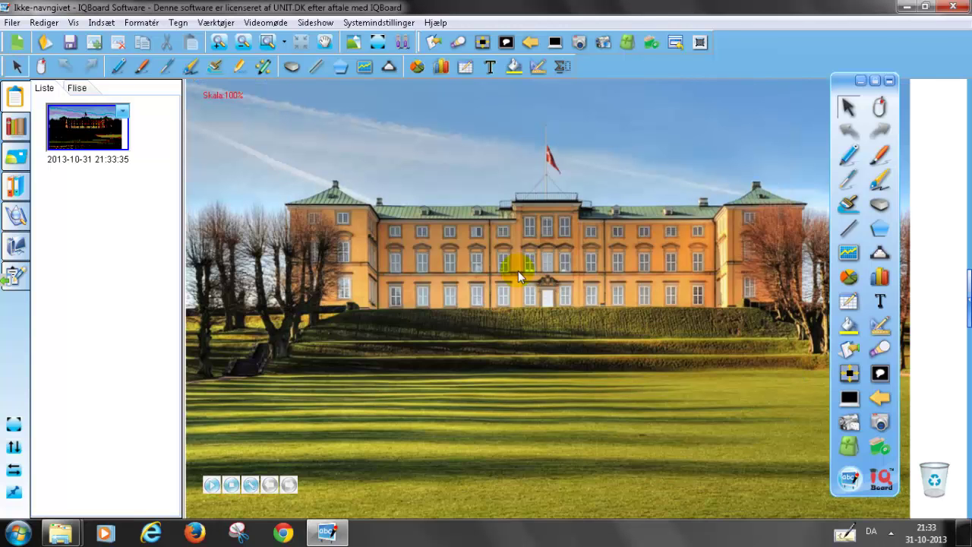
Scale down the inserted castle picture, rotate it counterclockwise by about 20 degrees and reposition it on the page.
{"action": "left_click_drag", "start_coordinate": [517, 270], "coordinate": [415, 211]}
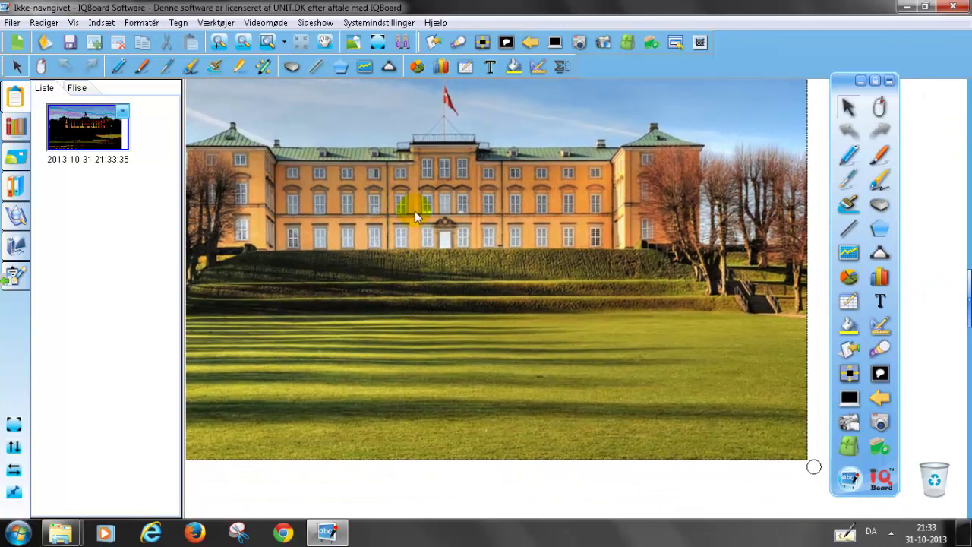
{"action": "left_click_drag", "start_coordinate": [817, 470], "coordinate": [546, 301]}
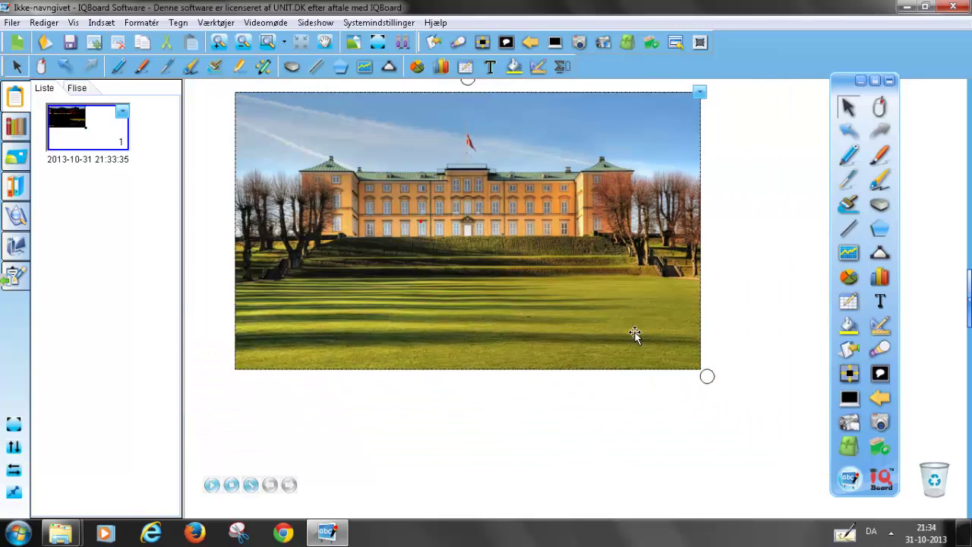
{"action": "left_click_drag", "start_coordinate": [531, 116], "coordinate": [478, 117]}
{"action": "left_click_drag", "start_coordinate": [575, 191], "coordinate": [448, 269]}
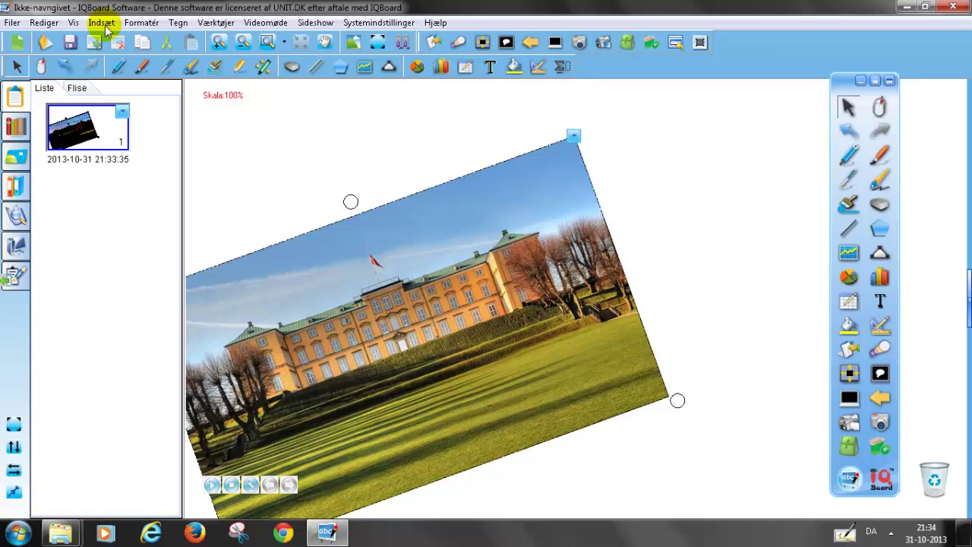
Open the Billeder folder beside the board window and add the organizing picture from it to the page.
{"action": "left_click_drag", "start_coordinate": [297, 9], "coordinate": [649, 11]}
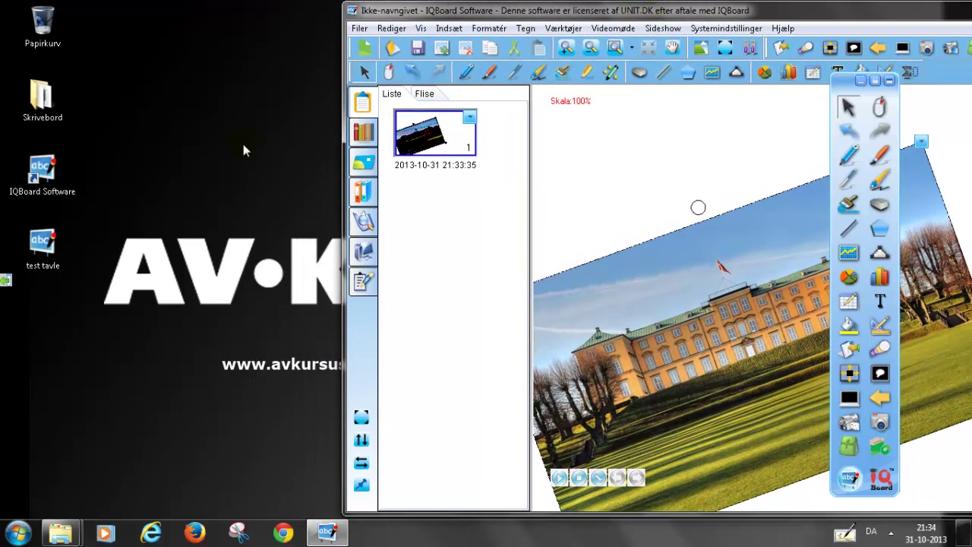
{"action": "left_click", "coordinate": [18, 533]}
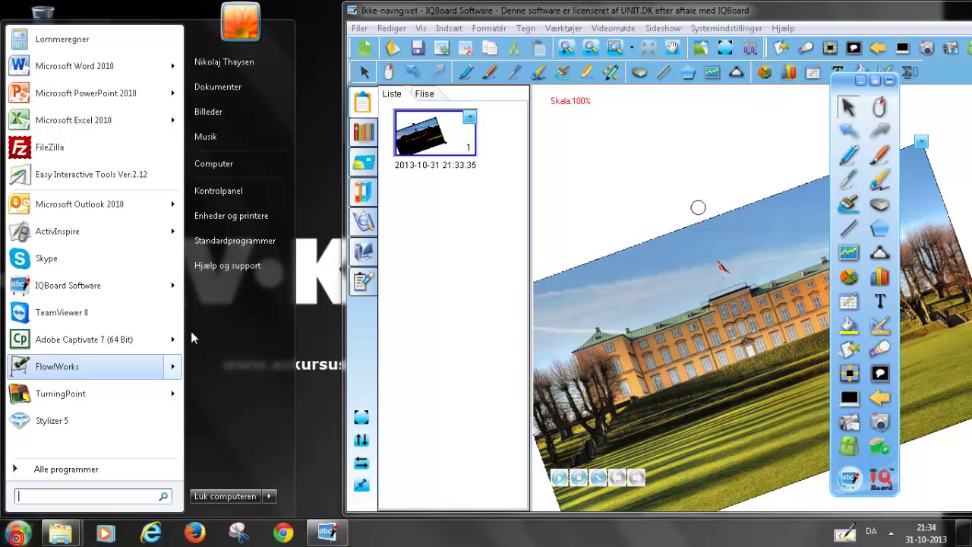
{"action": "left_click", "coordinate": [222, 114]}
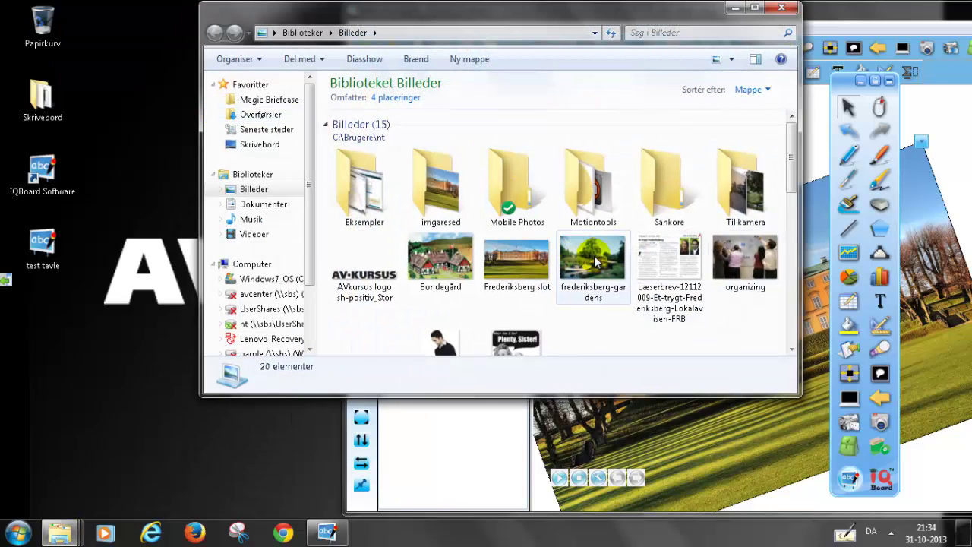
{"action": "left_click_drag", "start_coordinate": [644, 23], "coordinate": [282, 57]}
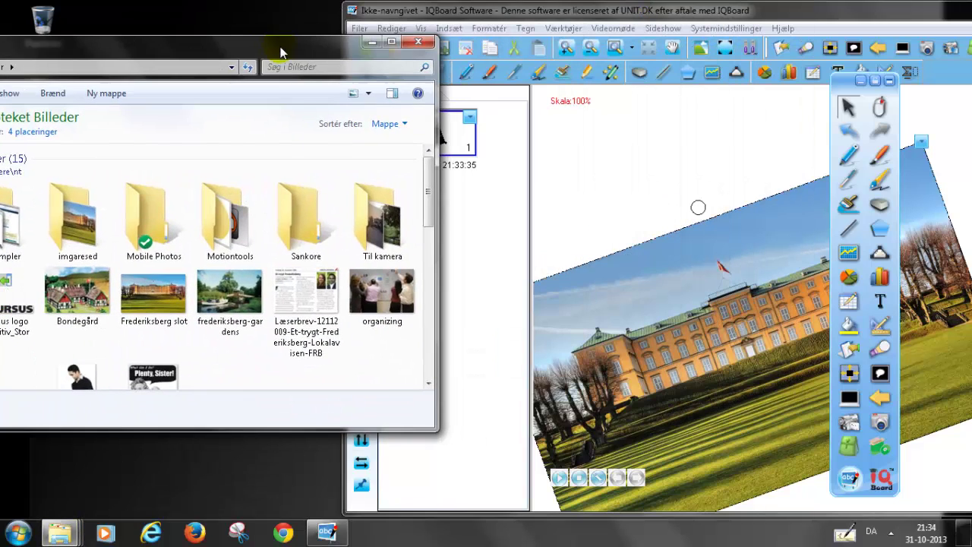
{"action": "left_click_drag", "start_coordinate": [382, 292], "coordinate": [672, 265]}
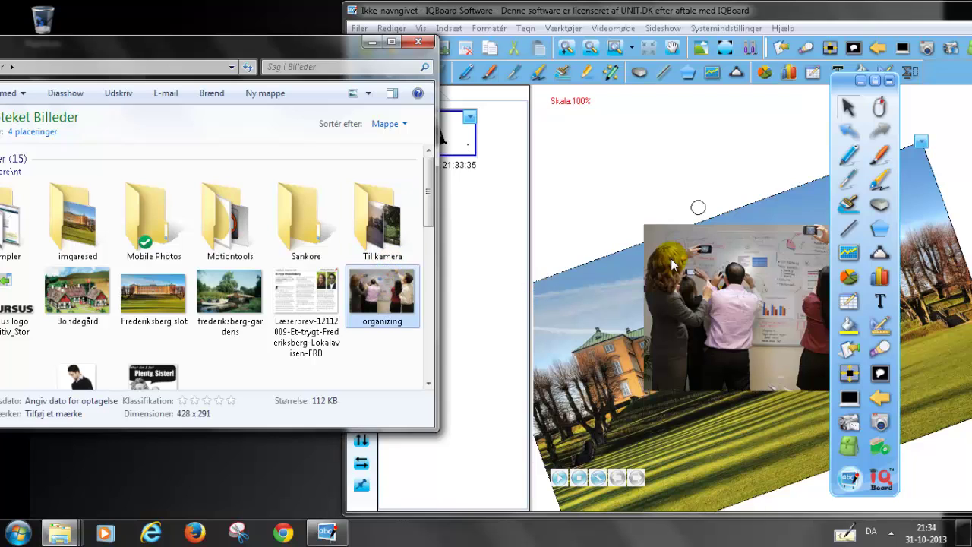
Add the photo IMG_0516 from the Til kamera folder to the page.
{"action": "double_click", "coordinate": [397, 232]}
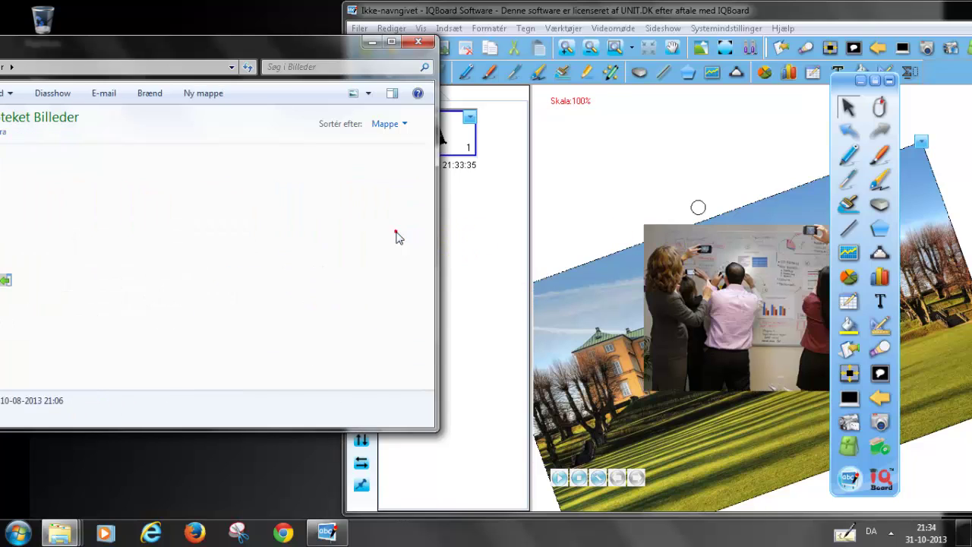
{"action": "left_click_drag", "start_coordinate": [306, 242], "coordinate": [444, 271]}
{"action": "left_click_drag", "start_coordinate": [708, 281], "coordinate": [591, 165]}
{"action": "left_click", "coordinate": [728, 300]}
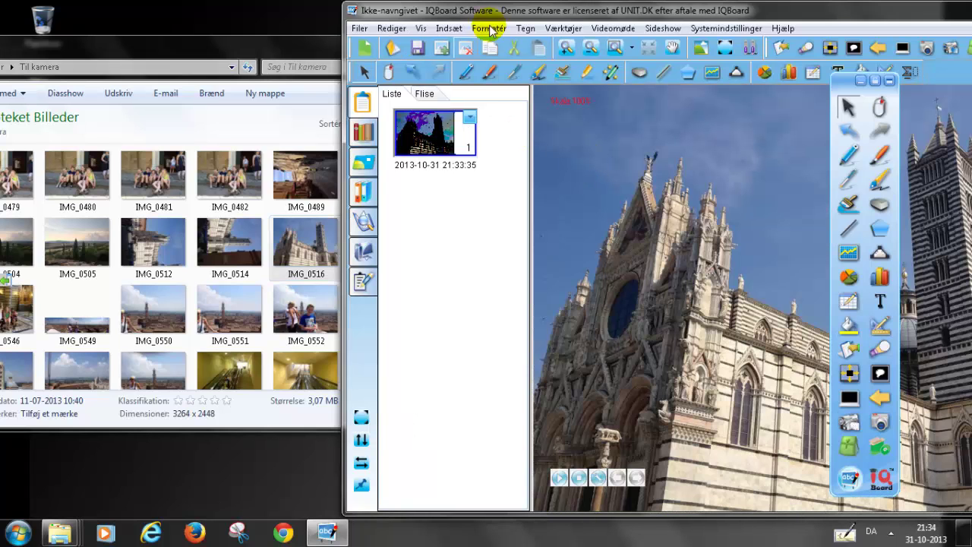
Maximize the board window again and add a new blank page.
{"action": "left_click_drag", "start_coordinate": [770, 15], "coordinate": [539, 15]}
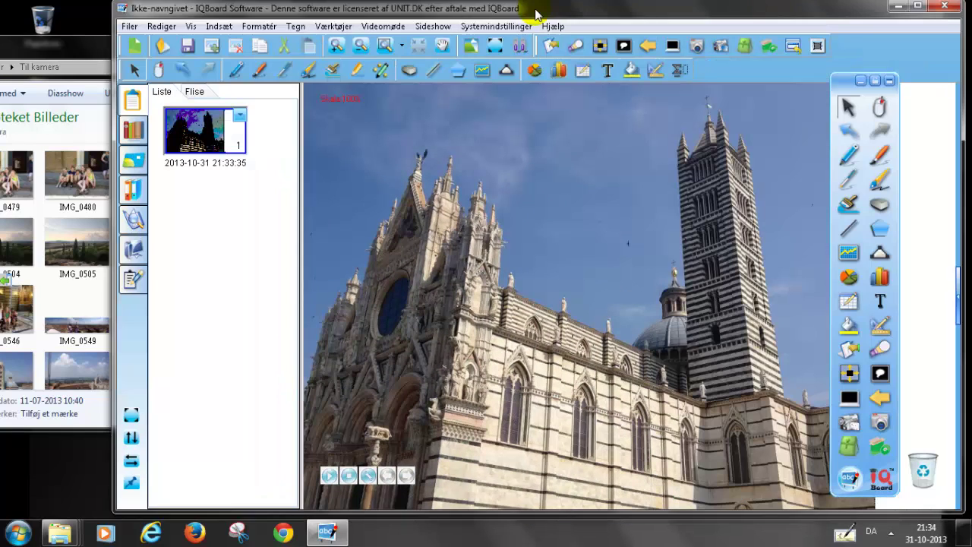
{"action": "left_click", "coordinate": [917, 8]}
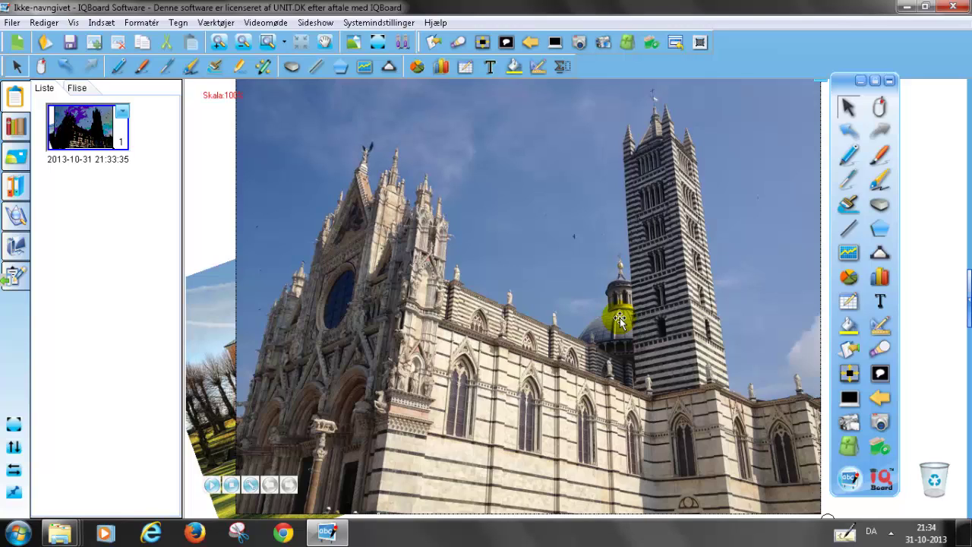
{"action": "left_click", "coordinate": [94, 43]}
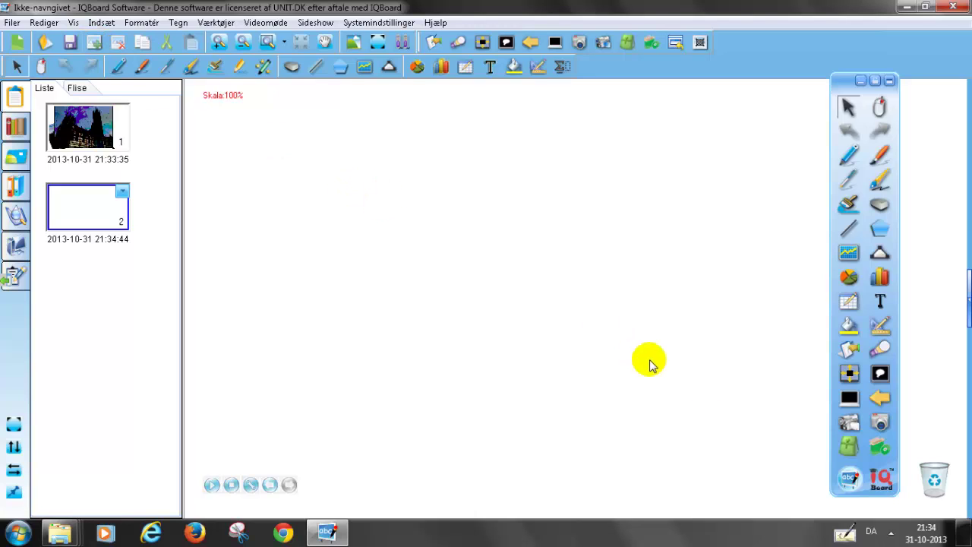
Switch the board to desktop mode and close the Til kamera folder window.
{"action": "left_click", "coordinate": [852, 482]}
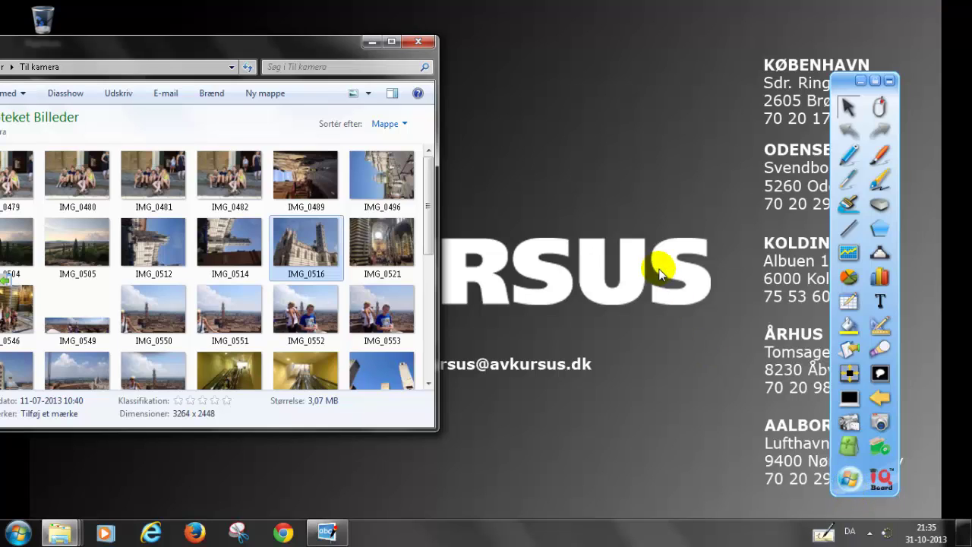
{"action": "left_click", "coordinate": [418, 42]}
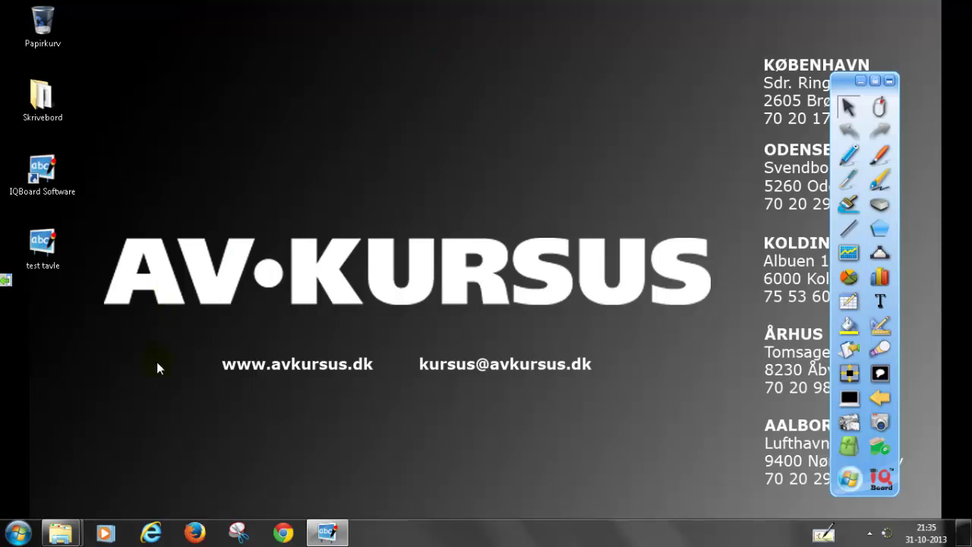
Switch to Firefox, open the BT news site and bring up its picture gallery "Stjernerne til MTV-fest i København".
{"action": "left_click", "coordinate": [199, 524]}
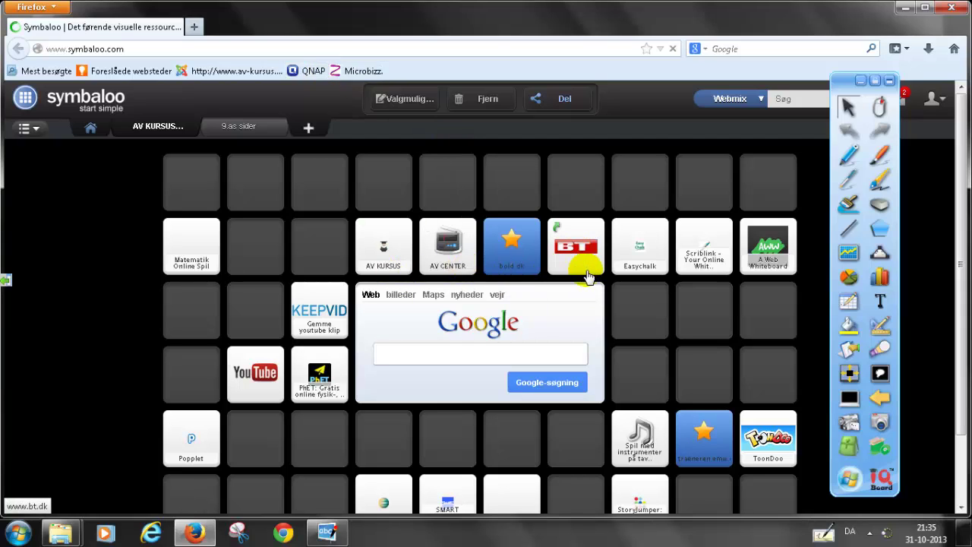
{"action": "left_click", "coordinate": [572, 249]}
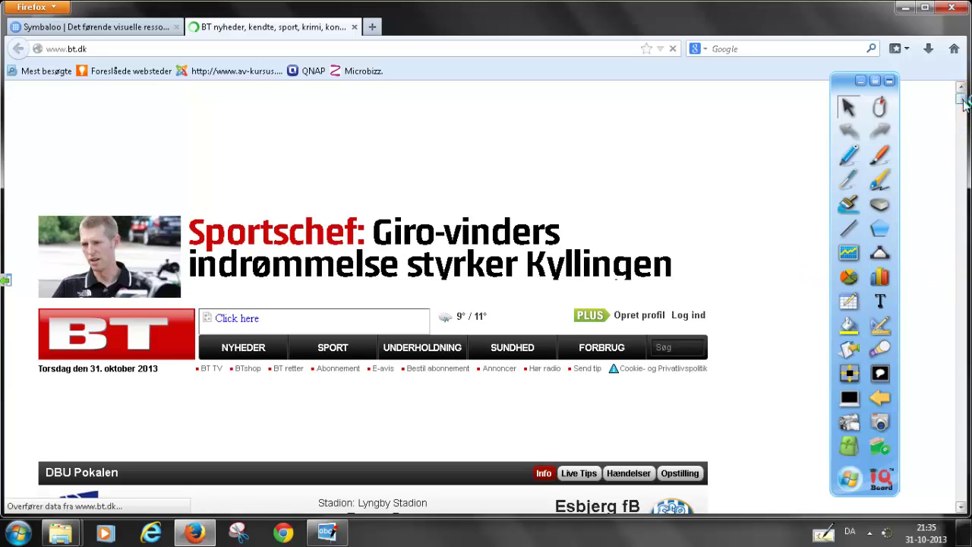
{"action": "left_click_drag", "start_coordinate": [962, 101], "coordinate": [961, 124]}
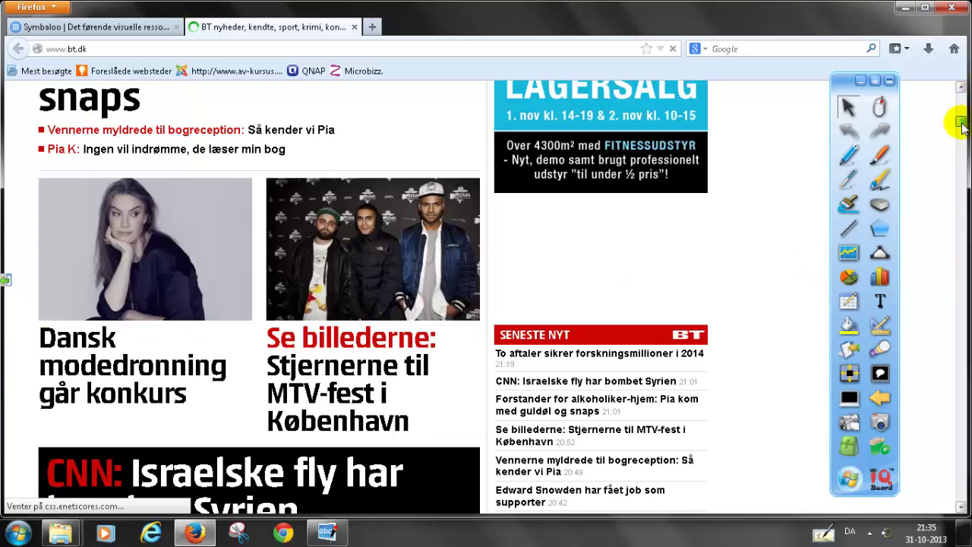
{"action": "left_click", "coordinate": [392, 236]}
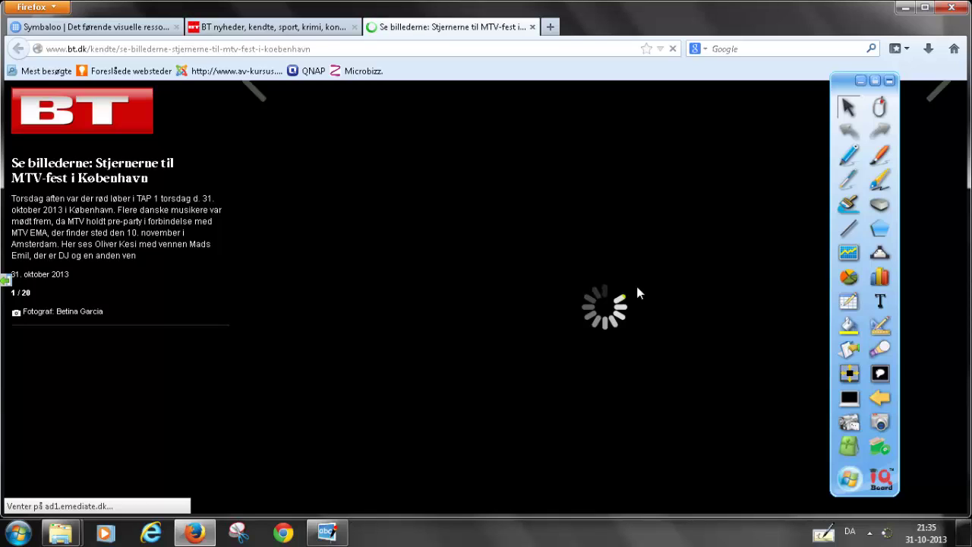
{"action": "left_click", "coordinate": [637, 286]}
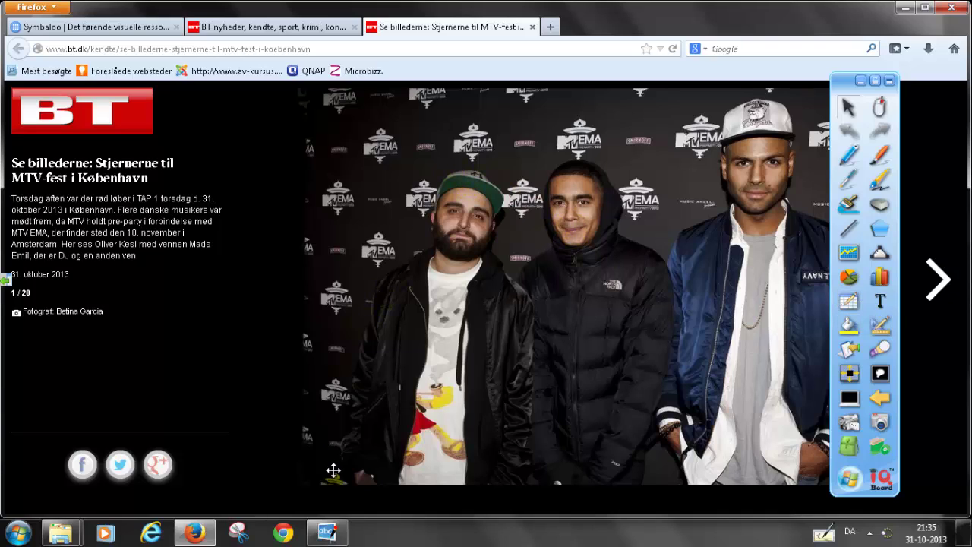
Capture a rectangular area around the man in the green cap onto the current page and move the capture toward the page's middle.
{"action": "left_click", "coordinate": [882, 420]}
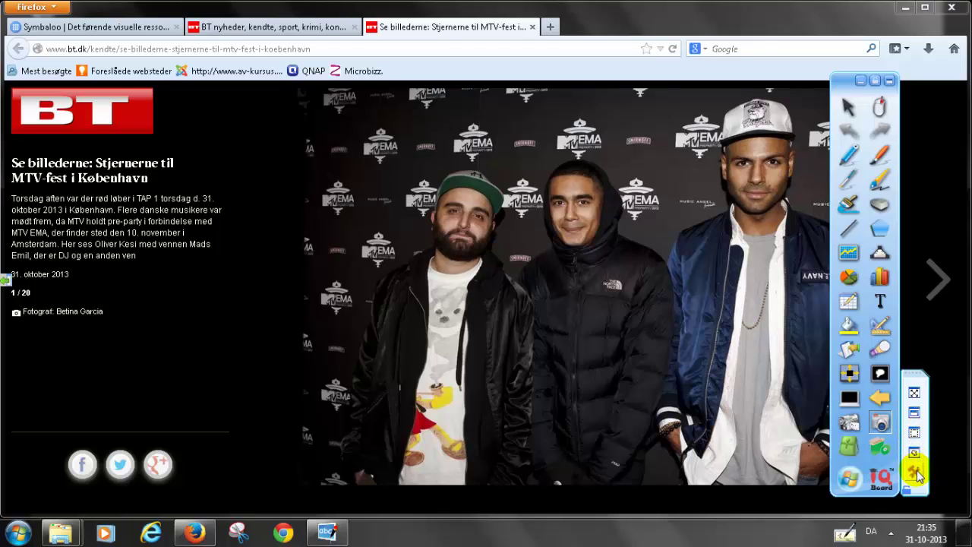
{"action": "left_click", "coordinate": [914, 472]}
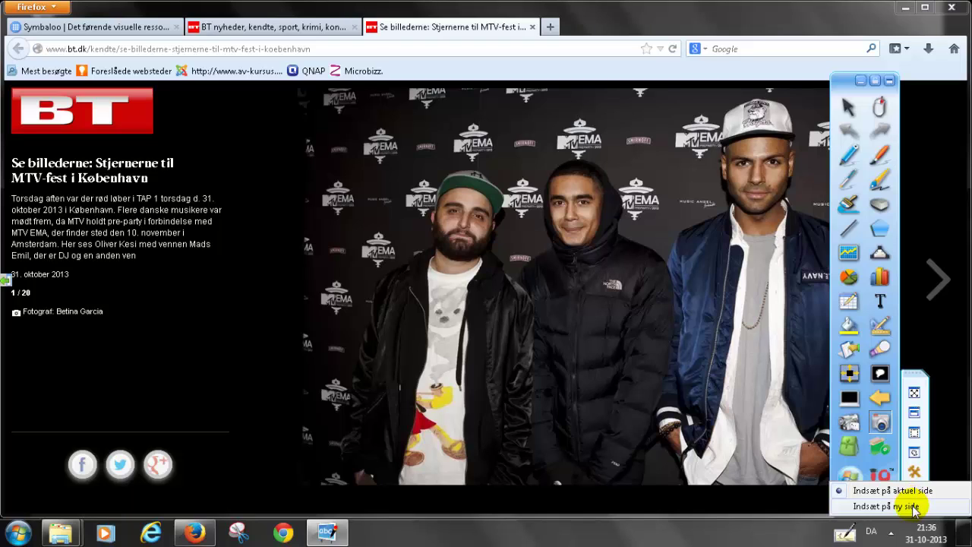
{"action": "left_click", "coordinate": [916, 434]}
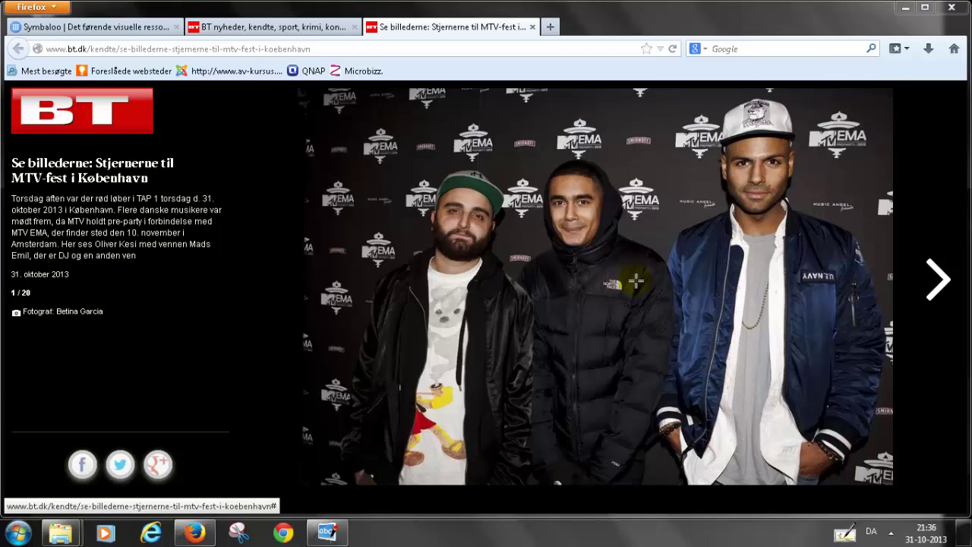
{"action": "left_click_drag", "start_coordinate": [350, 140], "coordinate": [537, 491]}
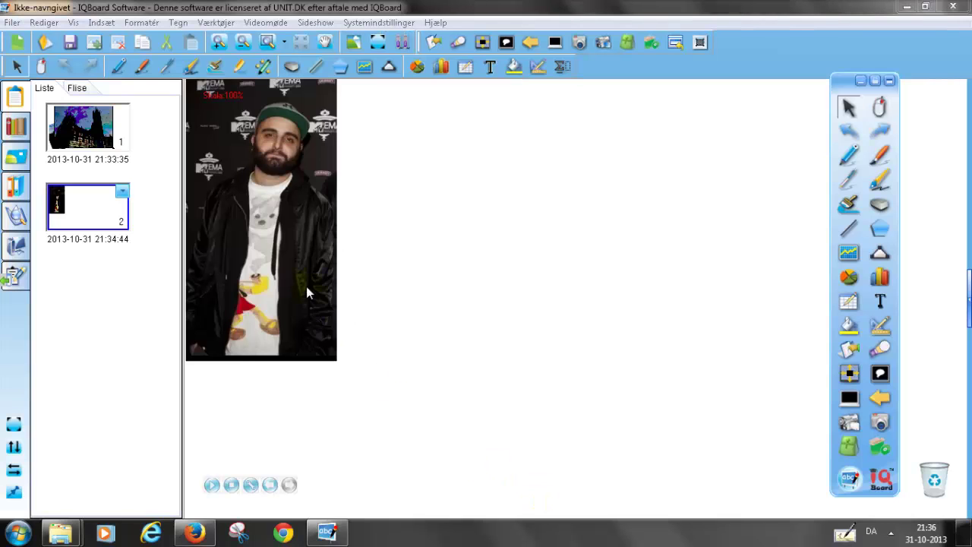
{"action": "left_click_drag", "start_coordinate": [301, 281], "coordinate": [378, 334]}
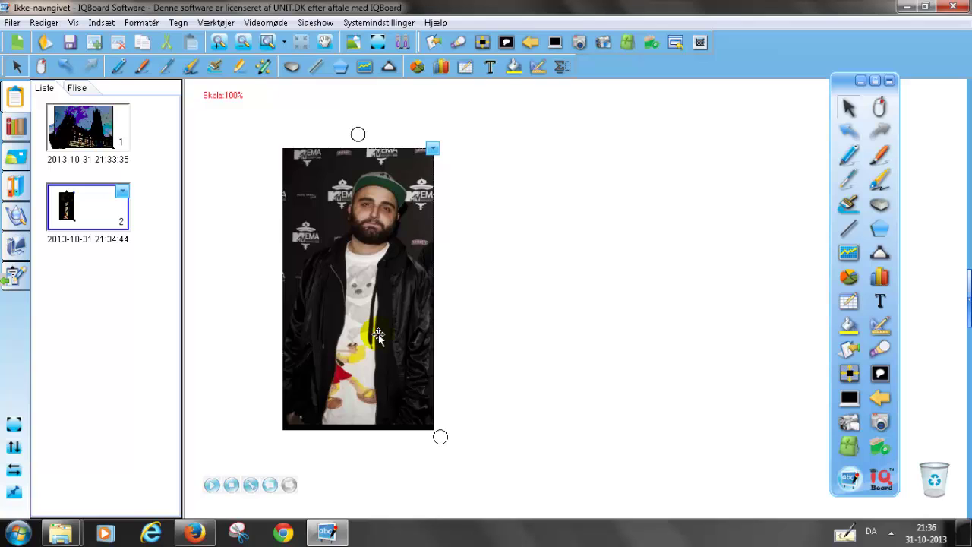
Capture a freehand outline of the hooded man's head and shoulders from the BT gallery and place it beside the first capture.
{"action": "left_click", "coordinate": [848, 480]}
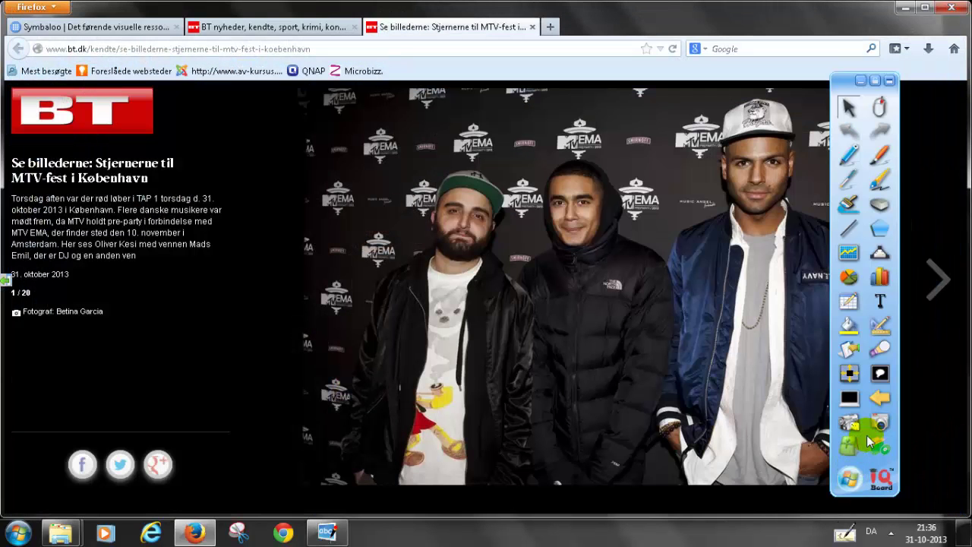
{"action": "left_click", "coordinate": [880, 425]}
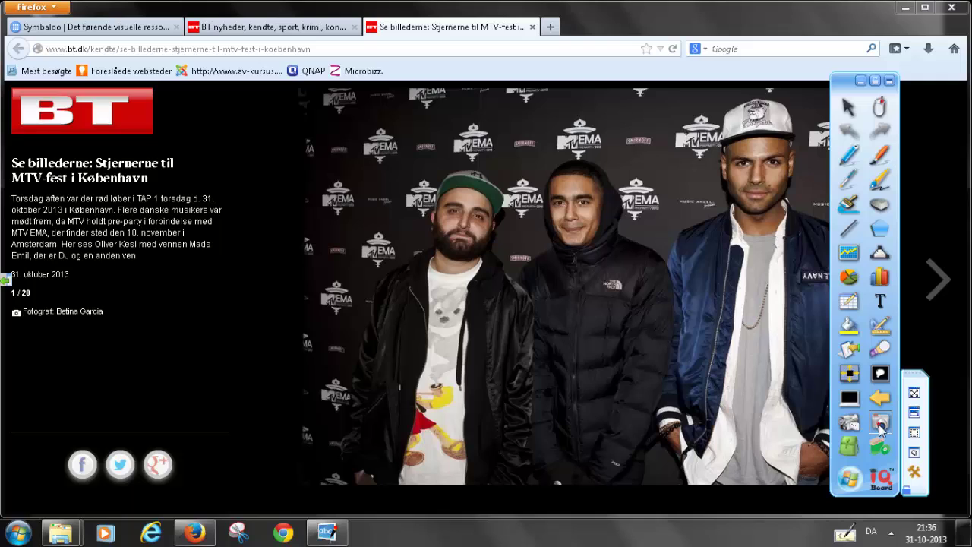
{"action": "left_click", "coordinate": [913, 452]}
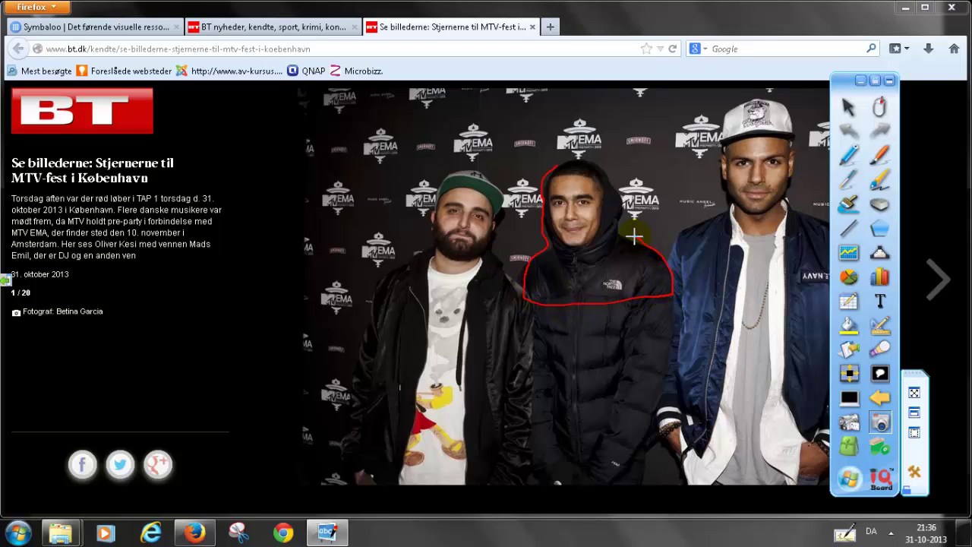
{"action": "left_click_drag", "start_coordinate": [634, 237], "coordinate": [628, 199]}
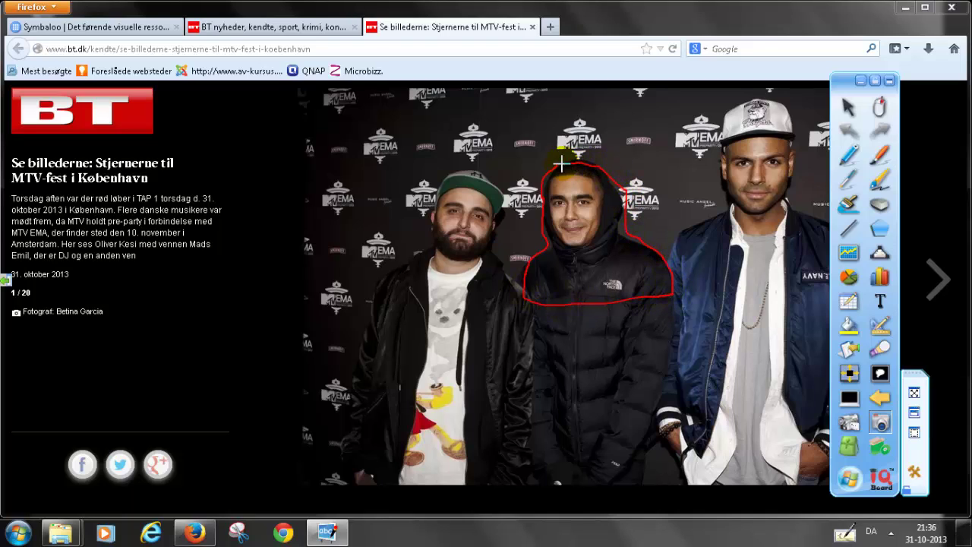
{"action": "left_click_drag", "start_coordinate": [558, 165], "coordinate": [560, 167]}
{"action": "mouse_move", "coordinate": [284, 130]}
{"action": "left_mouse_down"}
{"action": "mouse_move", "coordinate": [363, 195]}
{"action": "mouse_move", "coordinate": [543, 288]}
{"action": "left_mouse_up"}
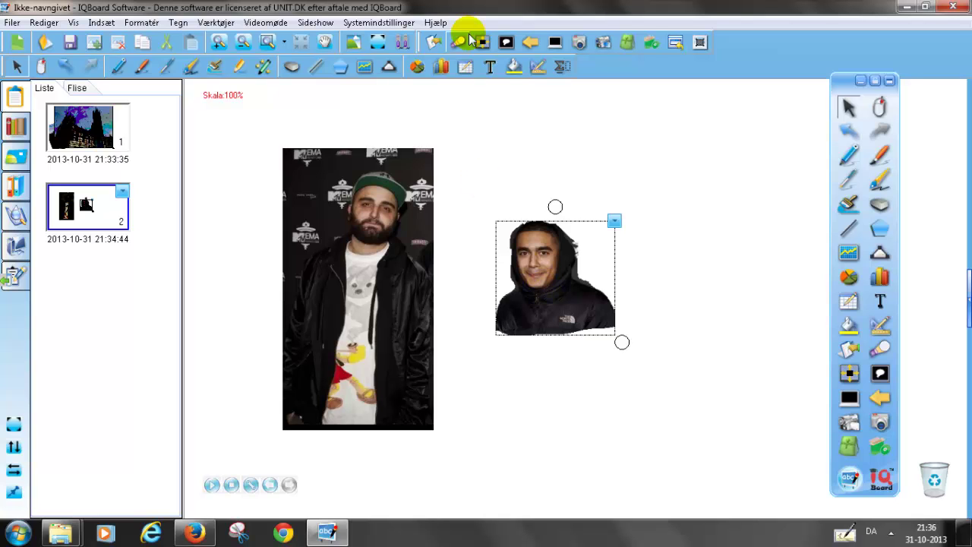
{"action": "left_click_drag", "start_coordinate": [455, 12], "coordinate": [763, 14]}
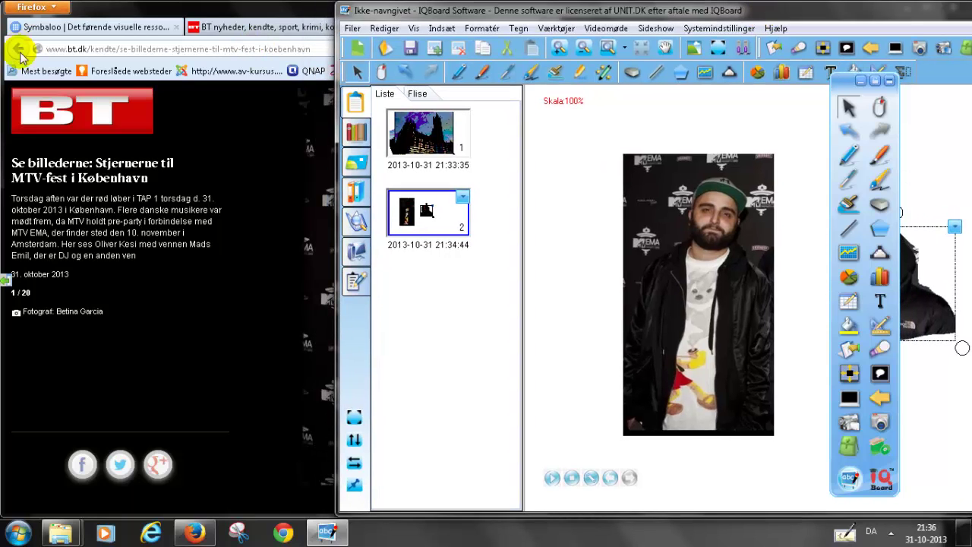
{"action": "left_click", "coordinate": [102, 49]}
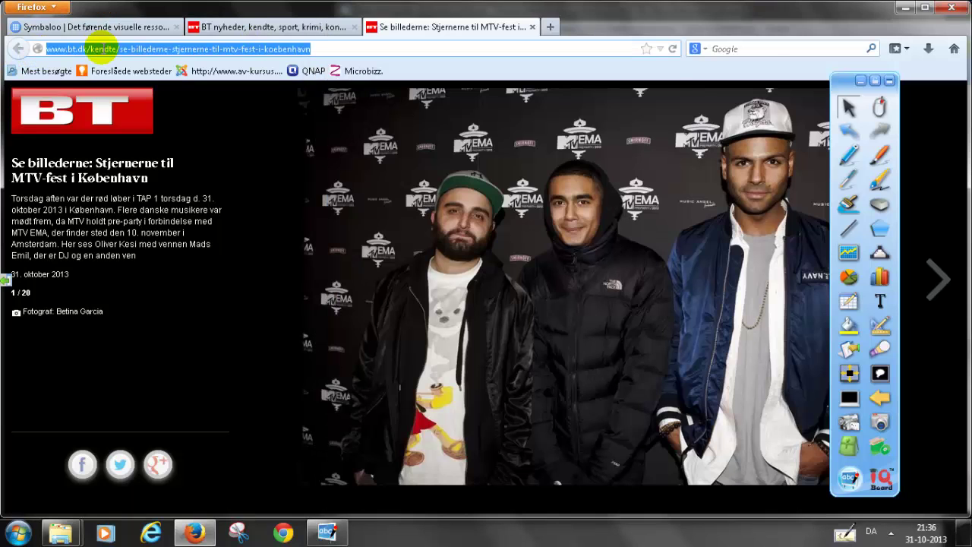
{"action": "type", "text": "www.g"}
{"action": "type", "text": "oogl"}
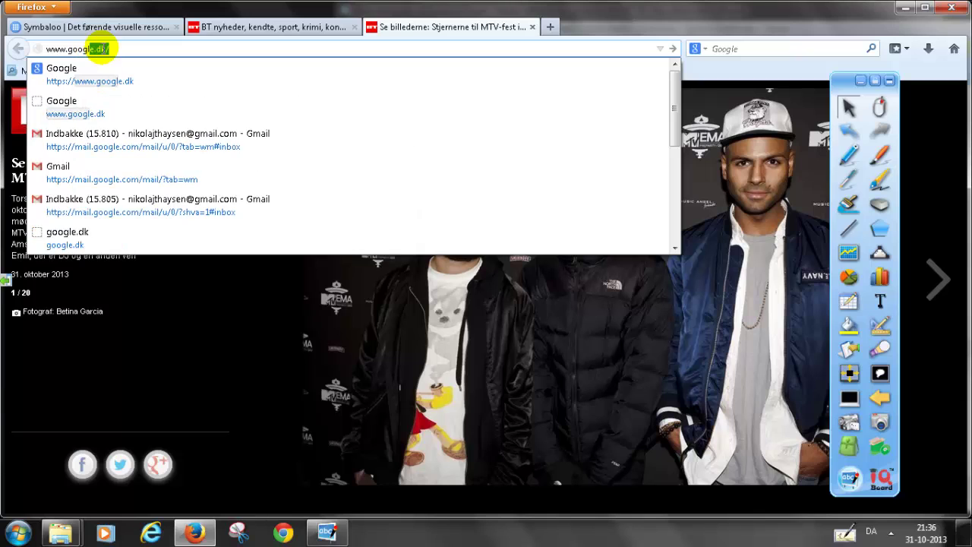
{"action": "type", "text": "e.dk"}
{"action": "key", "text": "Return"}
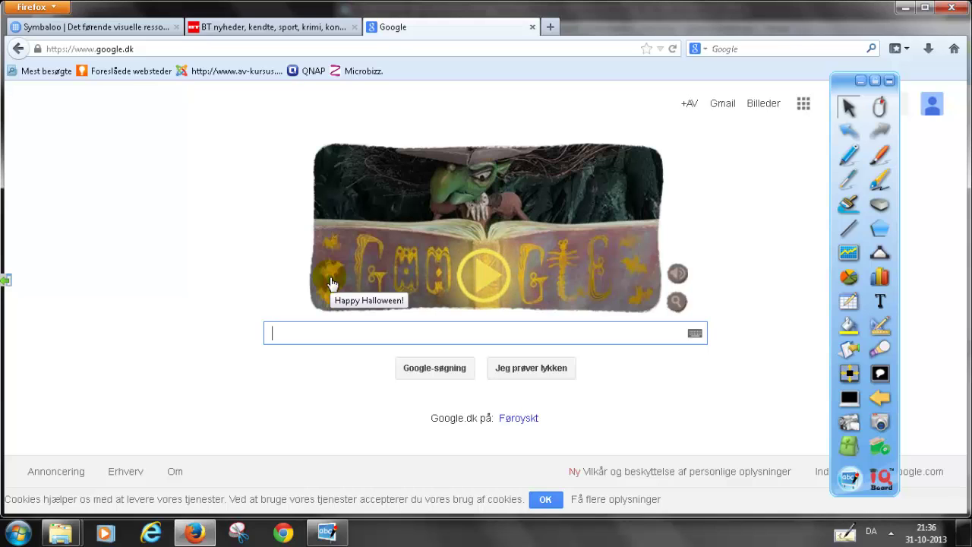
Search Google for "storm" and show the image results.
{"action": "type", "text": "storm"}
{"action": "key", "text": "Return"}
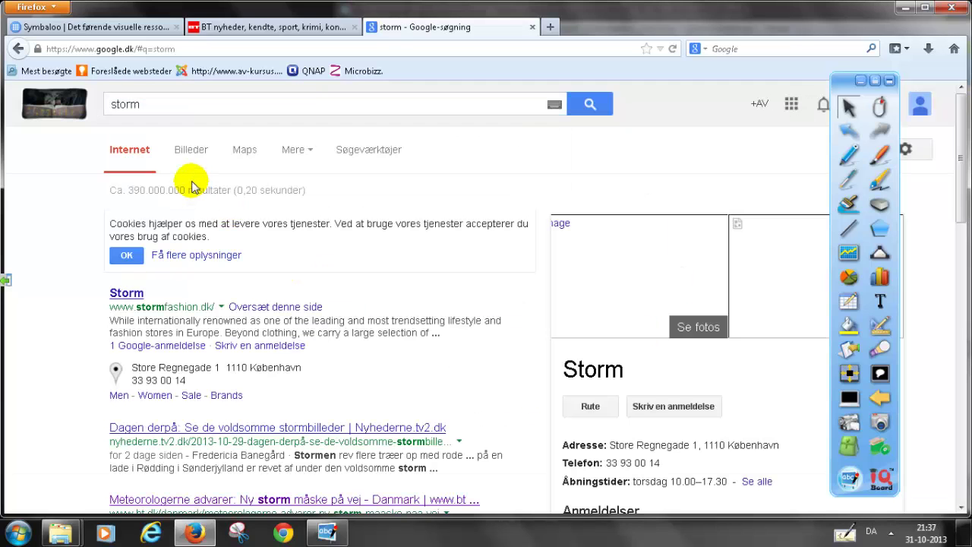
{"action": "left_click", "coordinate": [190, 151]}
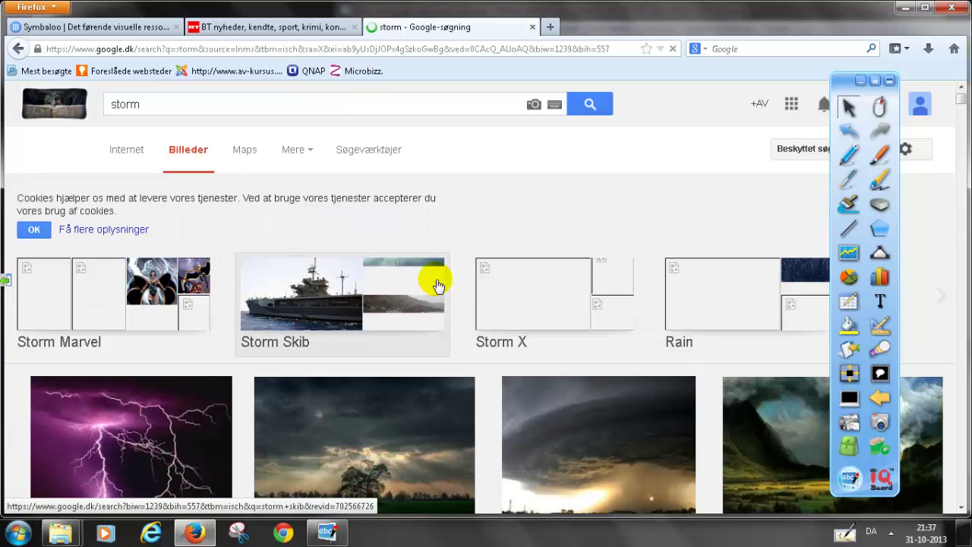
{"action": "left_click", "coordinate": [174, 445]}
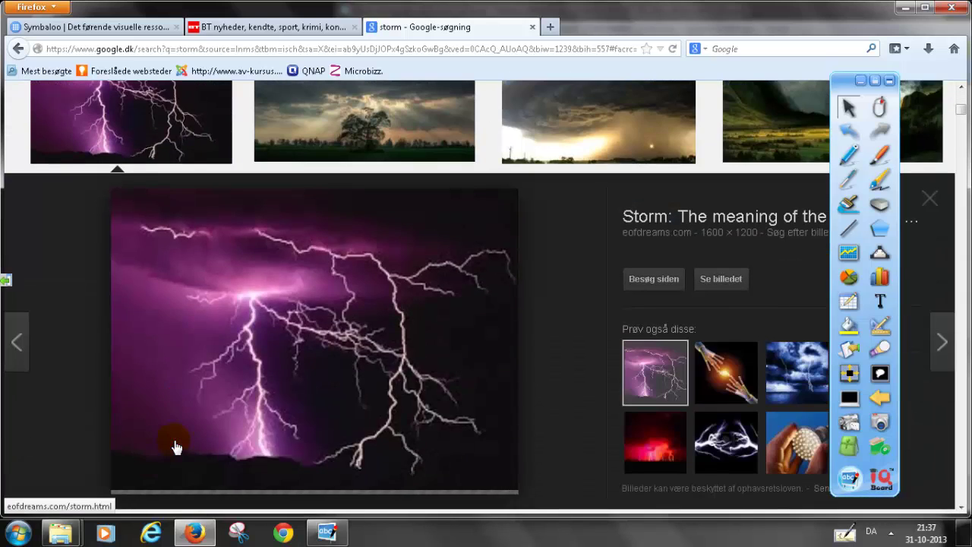
{"action": "left_click", "coordinate": [17, 48]}
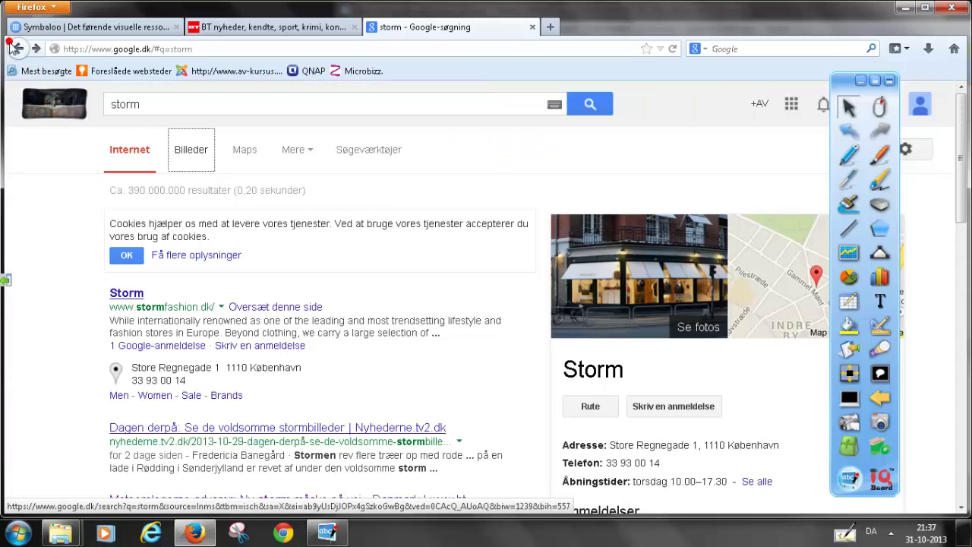
{"action": "left_click", "coordinate": [192, 155]}
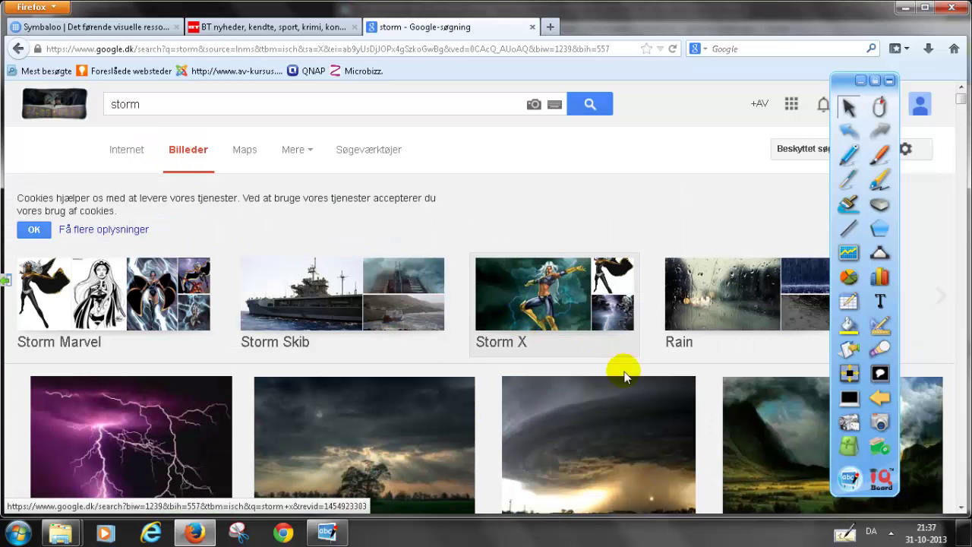
Preview the dark storm cloud picture above the country road and bring it from Firefox directly onto the current board page.
{"action": "left_click", "coordinate": [653, 450]}
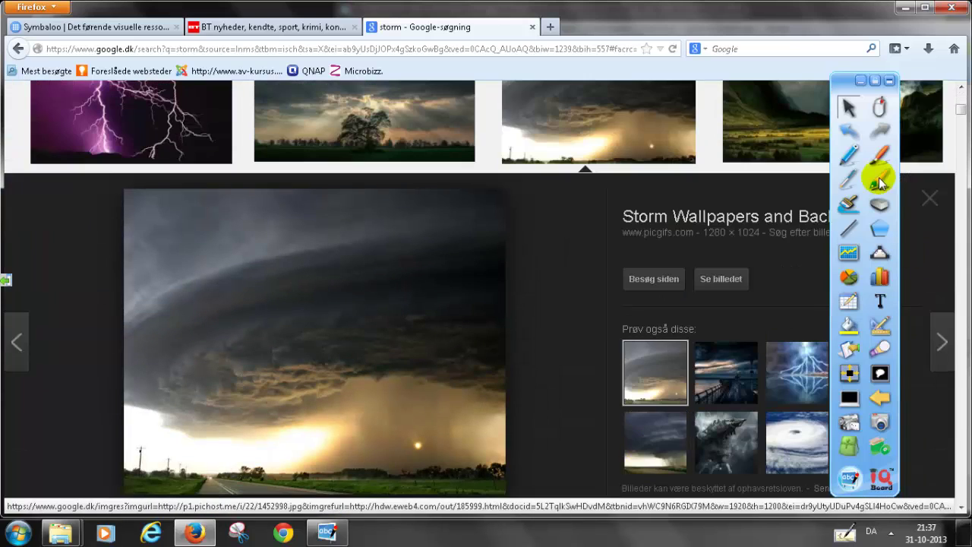
{"action": "left_click_drag", "start_coordinate": [842, 31], "coordinate": [458, 10]}
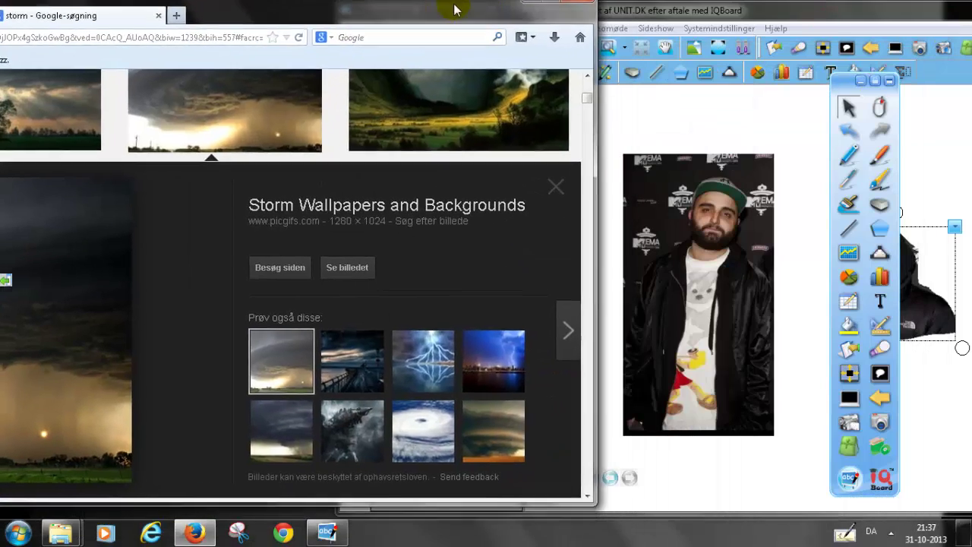
{"action": "left_click_drag", "start_coordinate": [37, 357], "coordinate": [764, 266]}
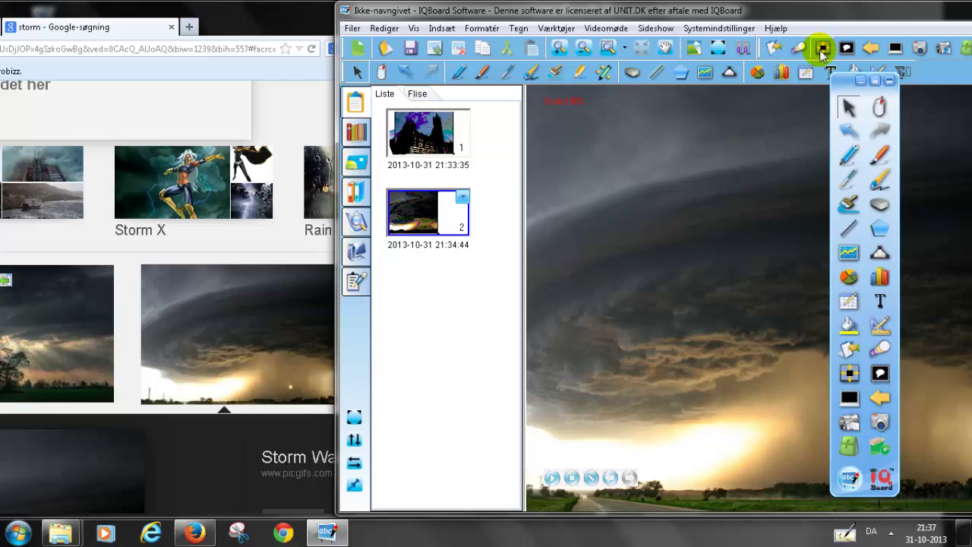
Maximize the board window and shift the storm picture toward the page's middle.
{"action": "left_click_drag", "start_coordinate": [810, 15], "coordinate": [571, 27]}
{"action": "left_click", "coordinate": [900, 18]}
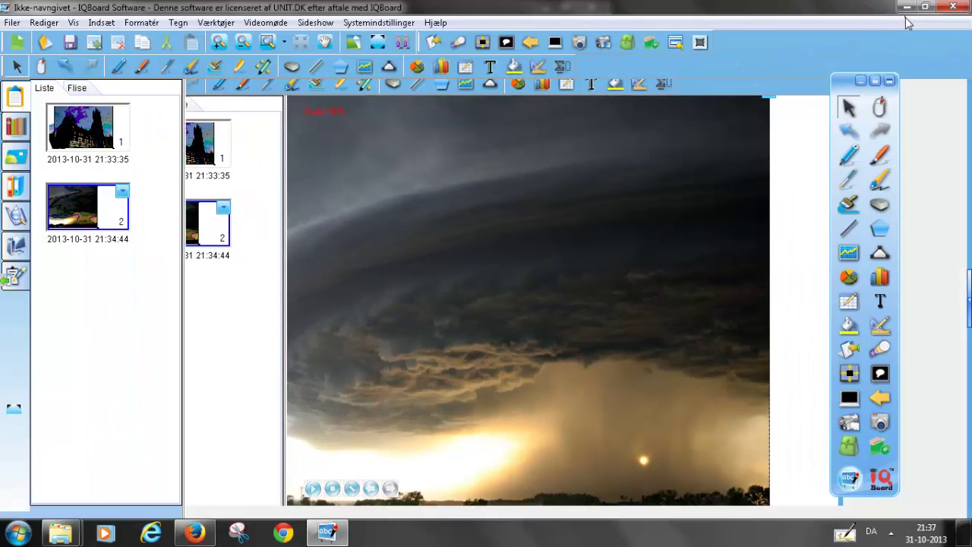
{"action": "scroll", "coordinate": [582, 258], "scroll_direction": "up", "scroll_amount": 2}
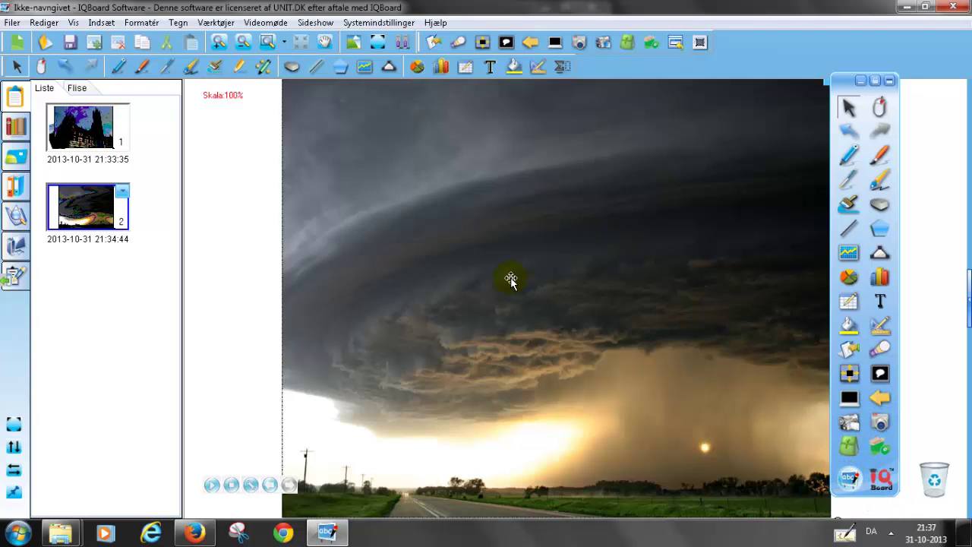
{"action": "left_click", "coordinate": [101, 22]}
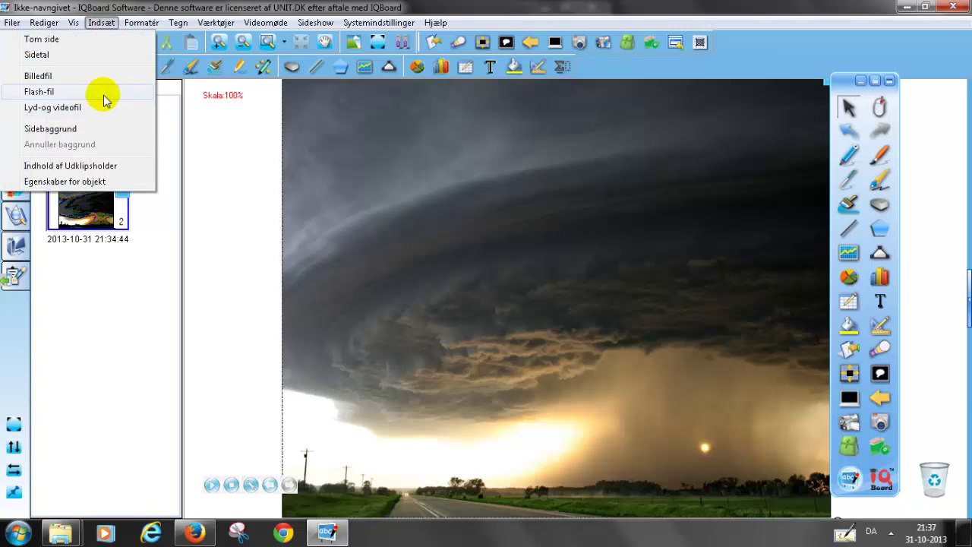
{"action": "left_click", "coordinate": [255, 184]}
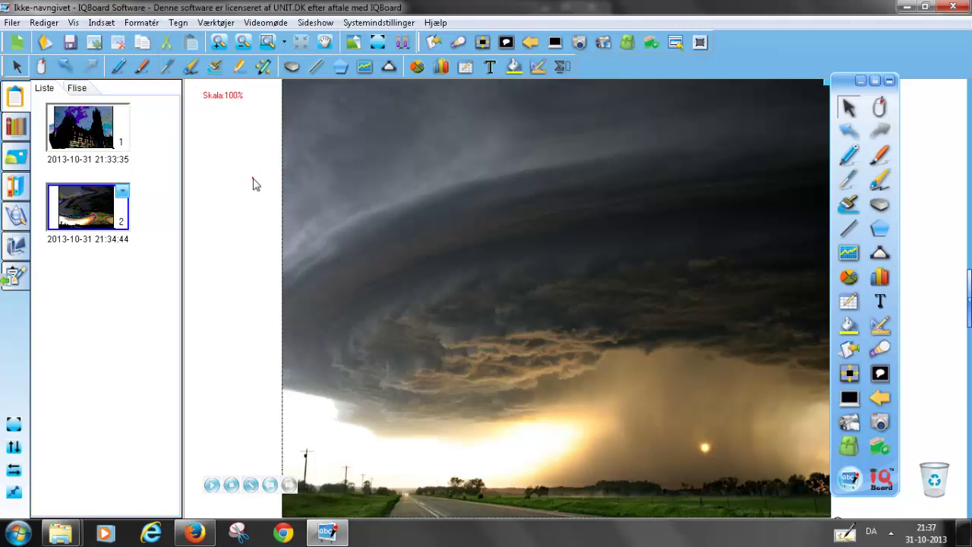
{"action": "left_click", "coordinate": [254, 183]}
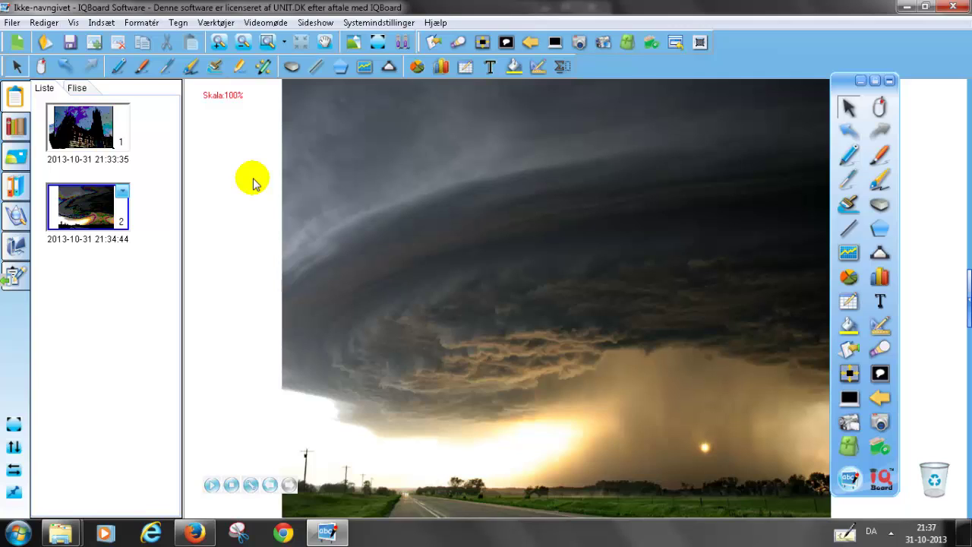